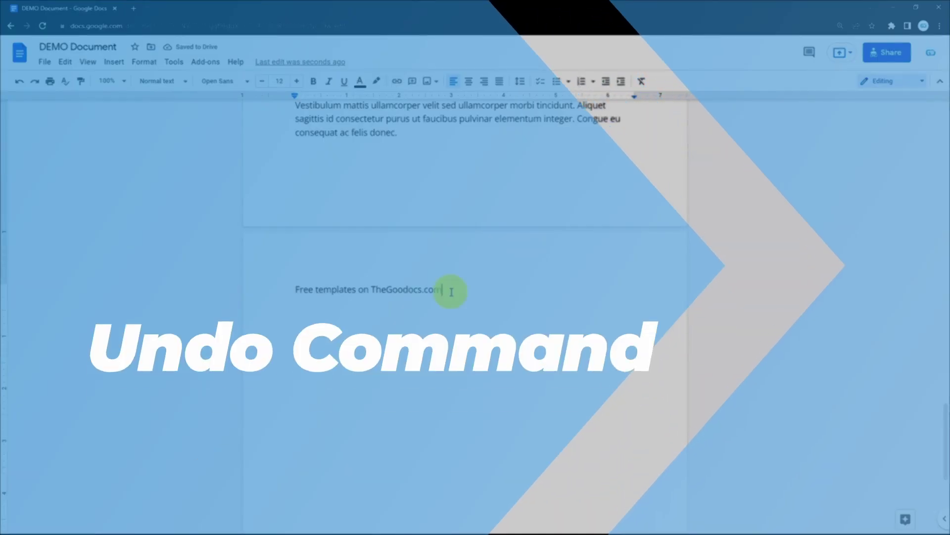
Select and remove the 'Free templates on TheGoodocs.com' text, leaving the line empty
drag(443, 290, 371, 290)
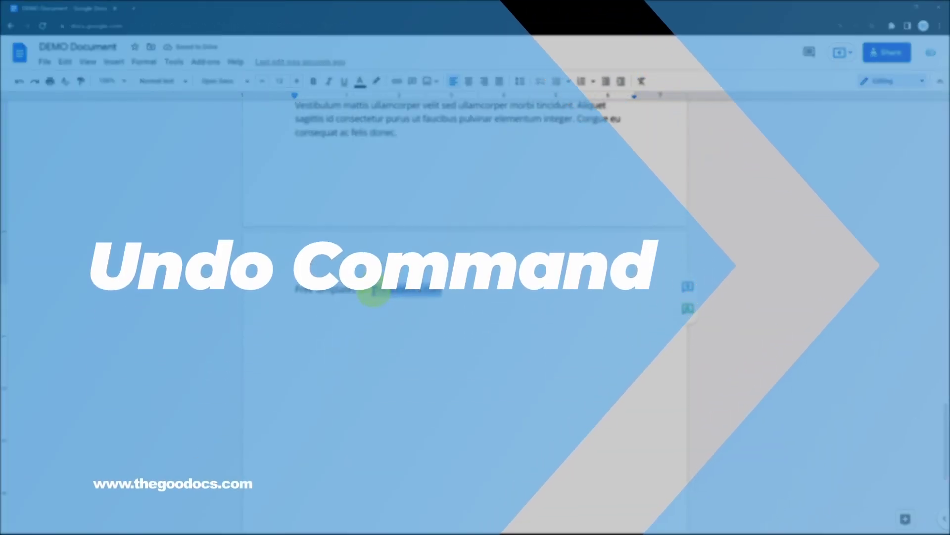
key(ctrl+z)
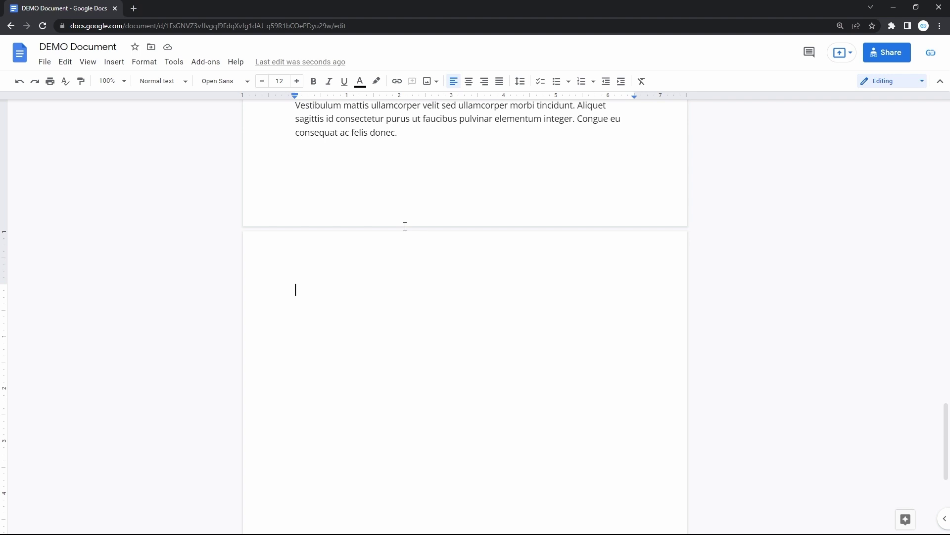
Paste 'Free templates on TheGoodocs.com' on the new page and delete 'TheGoodocs.com'
text(Free templates on TheGoodocs.com)
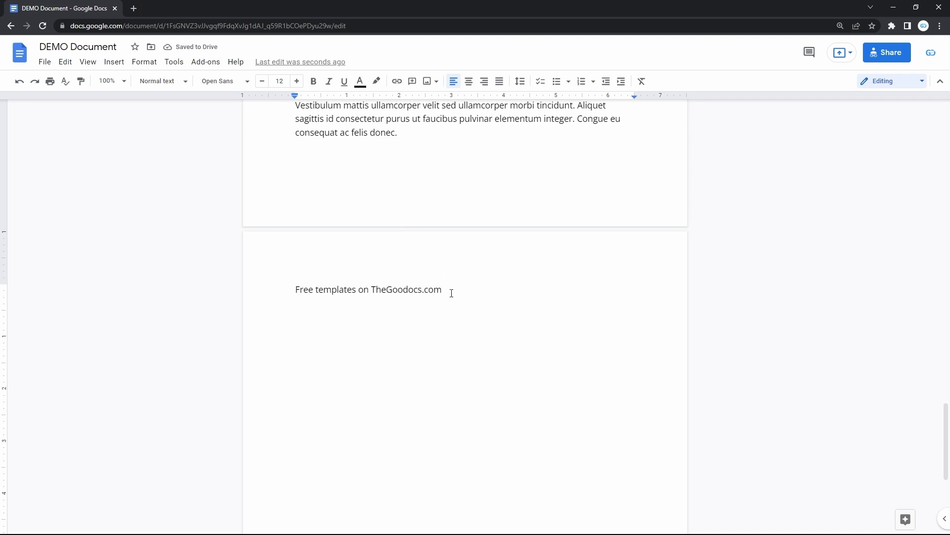
drag(446, 289, 377, 291)
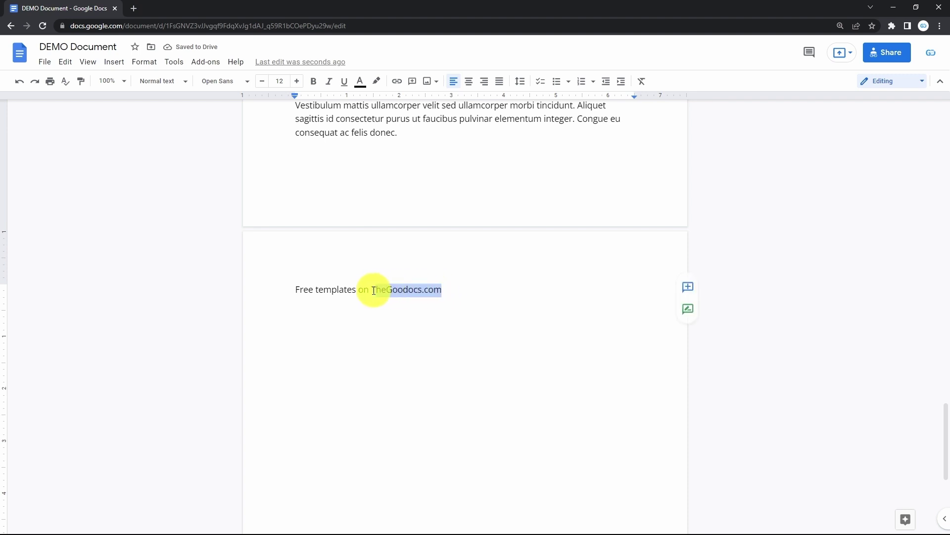
drag(374, 290, 373, 290)
key(BackSpace)
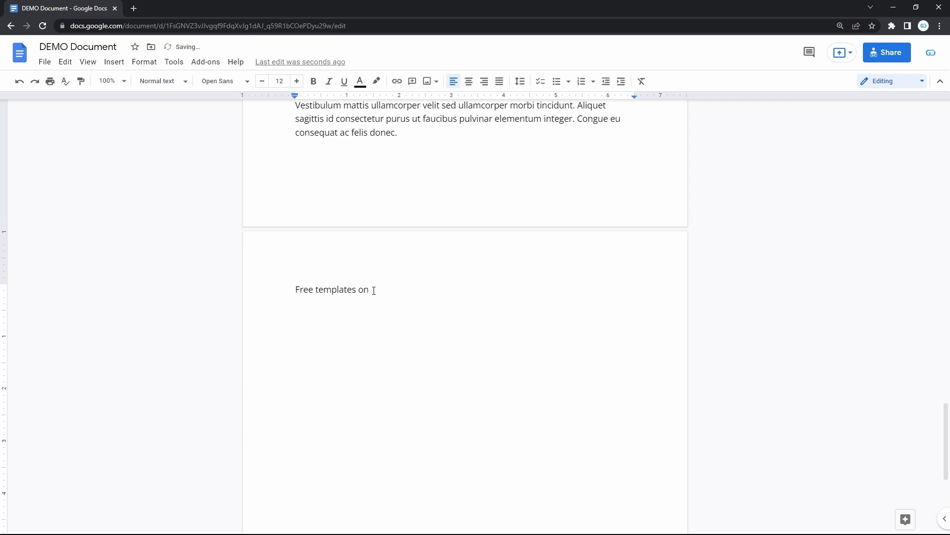
Restore the deleted 'TheGoodocs.com' with Edit > Undo
click(373, 291)
double_click(373, 291)
click(67, 64)
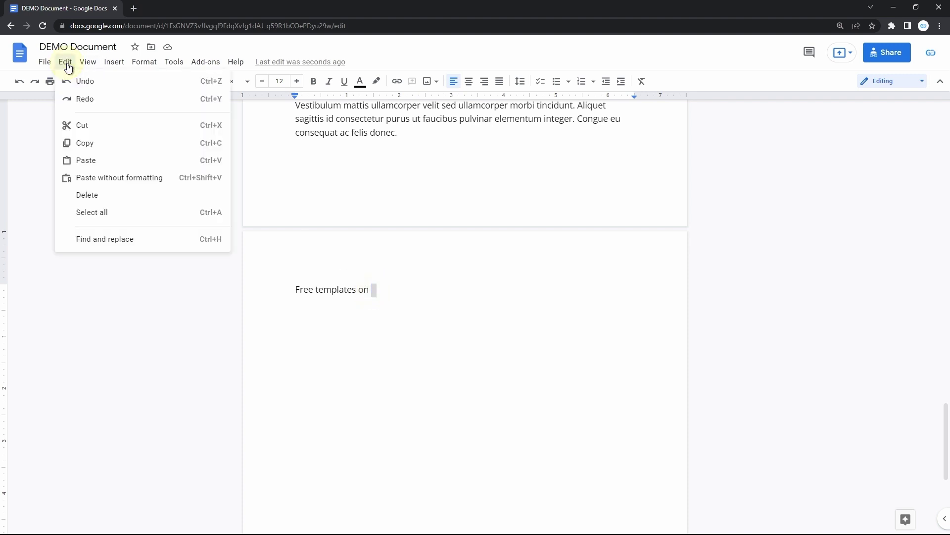
click(88, 83)
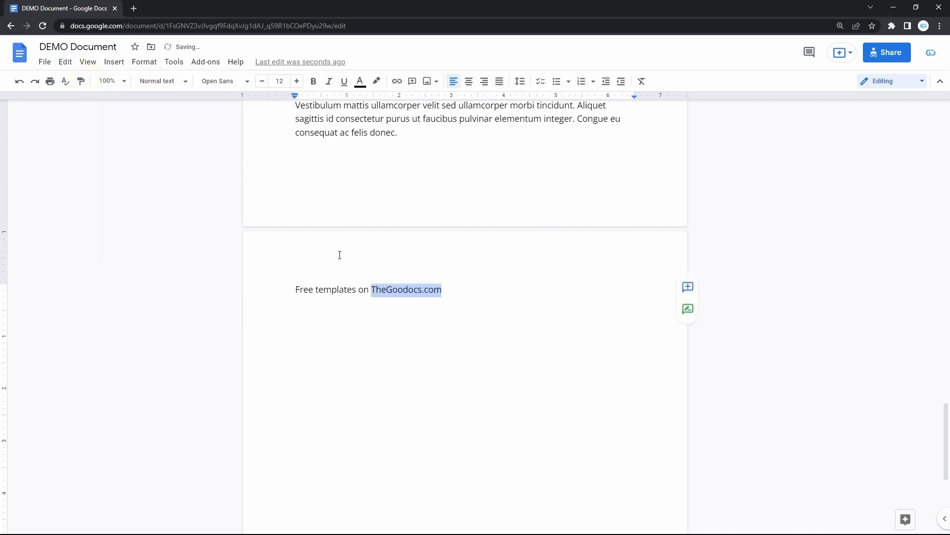
click(446, 289)
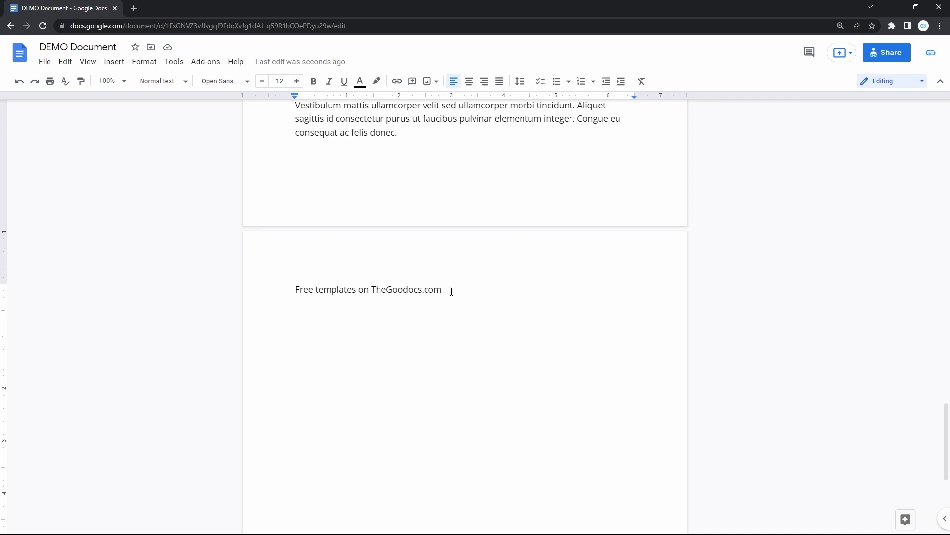
drag(451, 291, 371, 291)
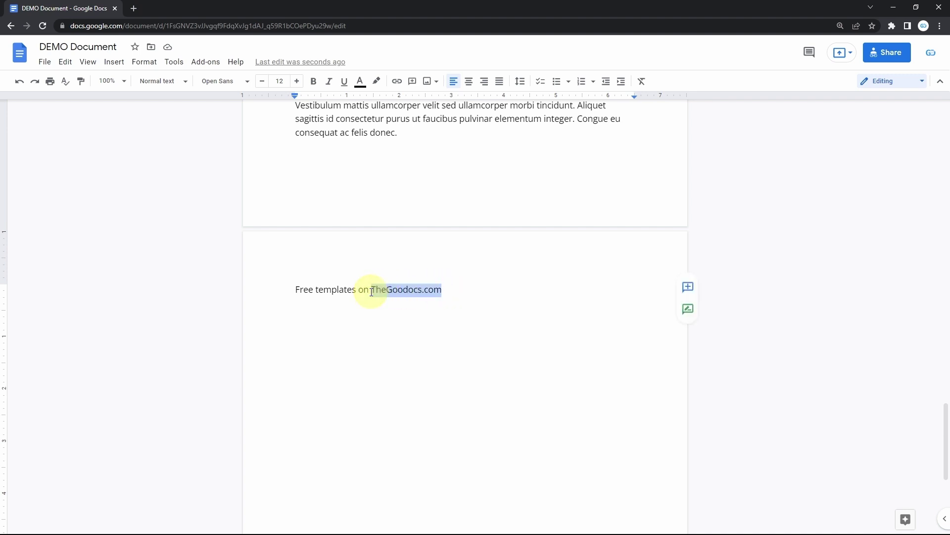
key(BackSpace)
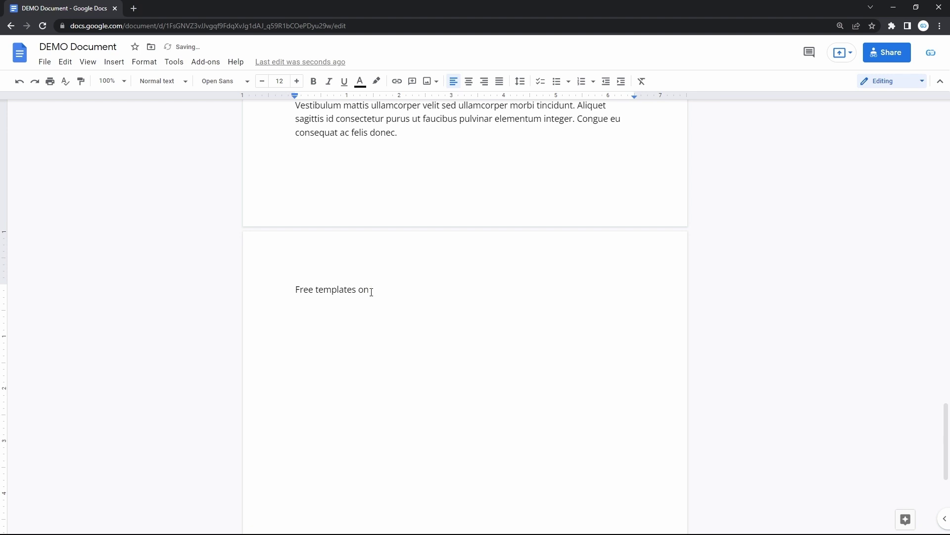
key(ctrl+z)
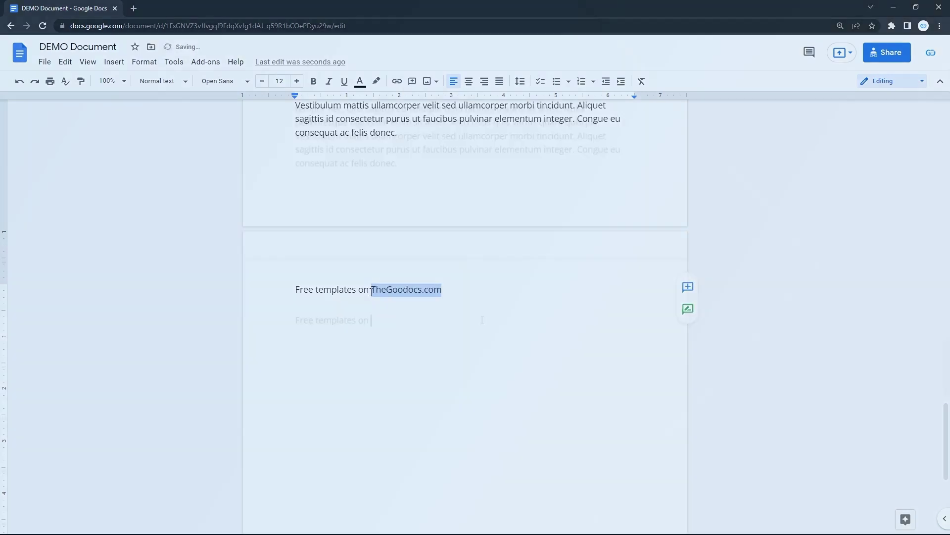
key(ctrl+y)
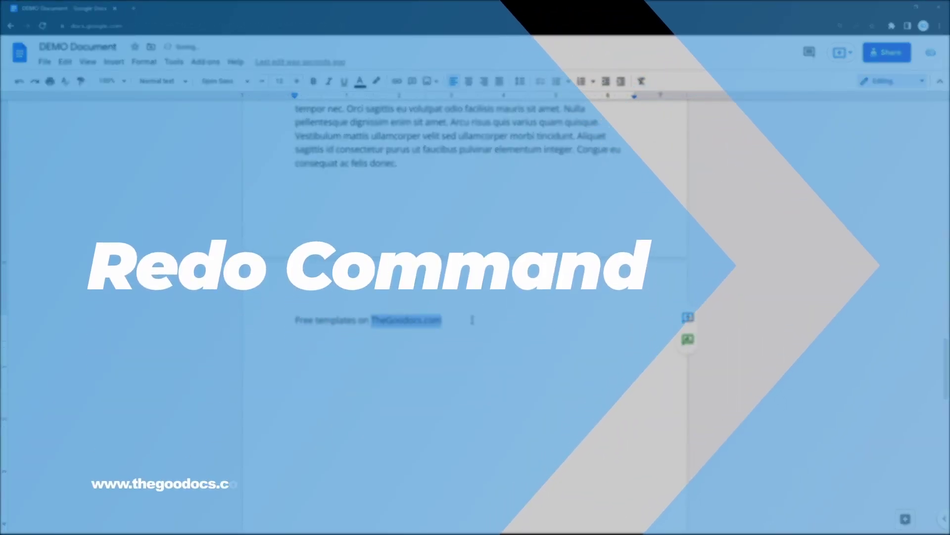
click(466, 321)
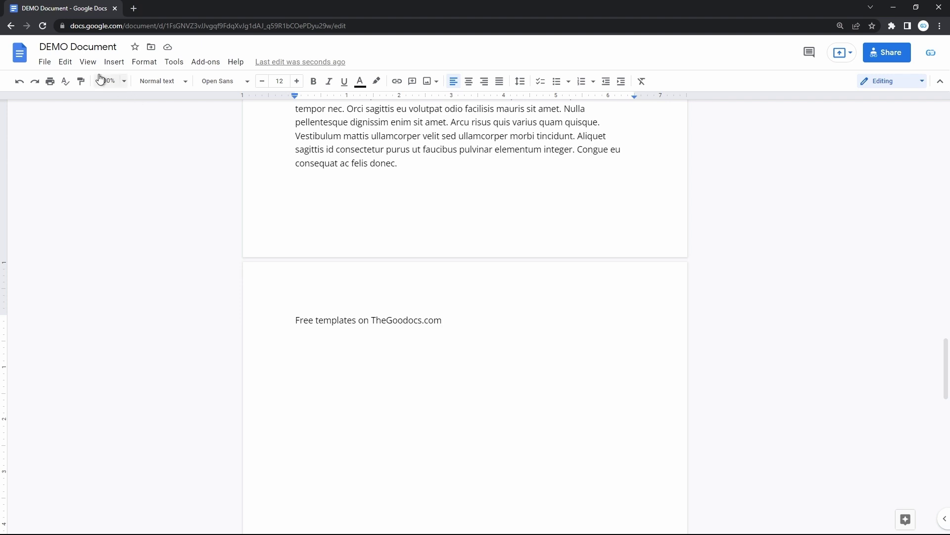
click(67, 62)
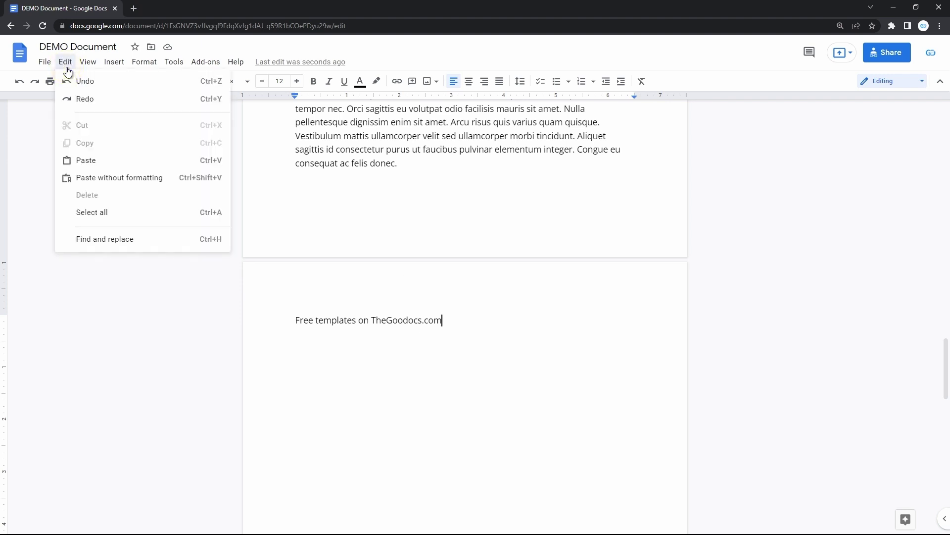
click(109, 99)
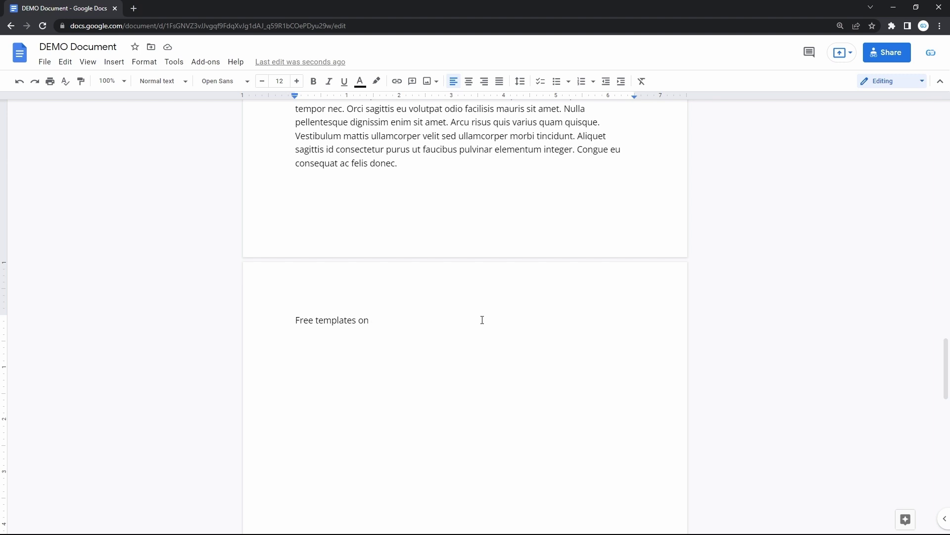
key(ctrl+z)
click(464, 320)
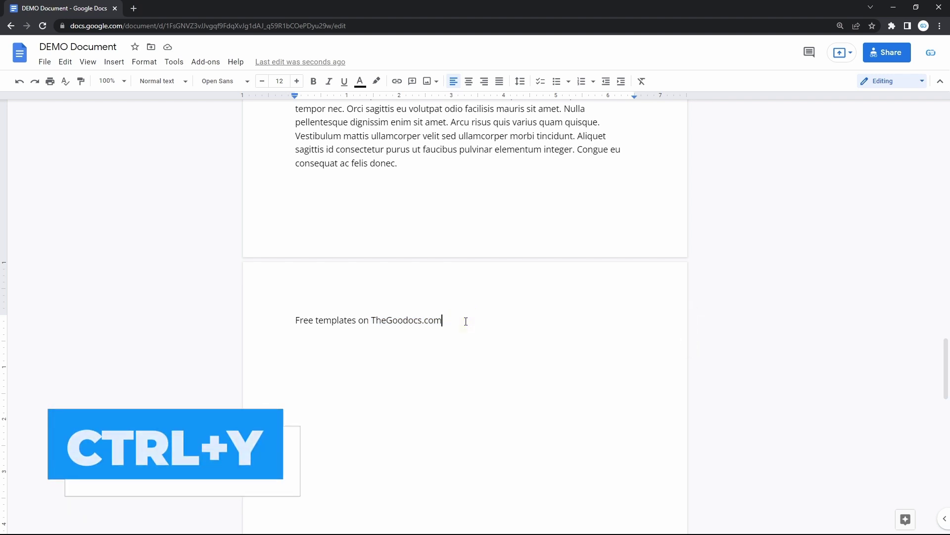
key(ctrl+y)
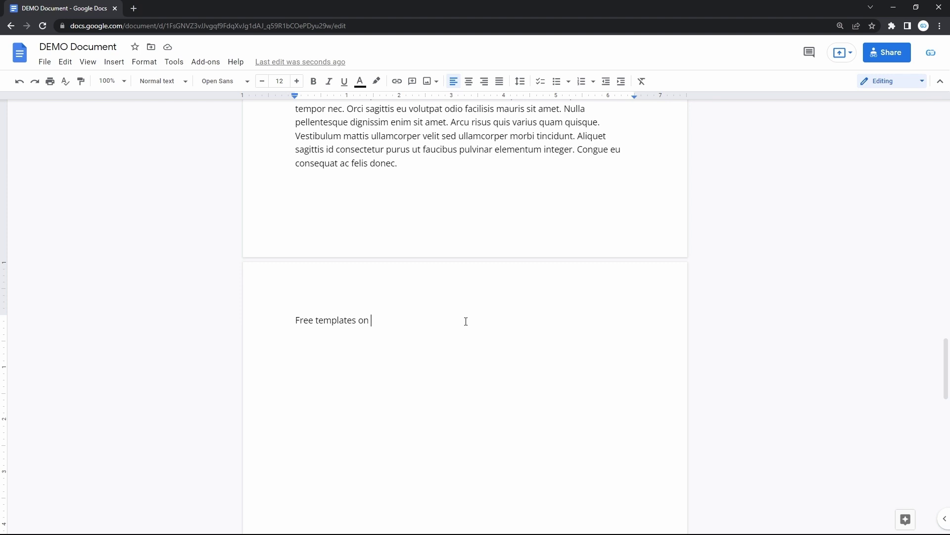
scroll(465, 321, down, 2)
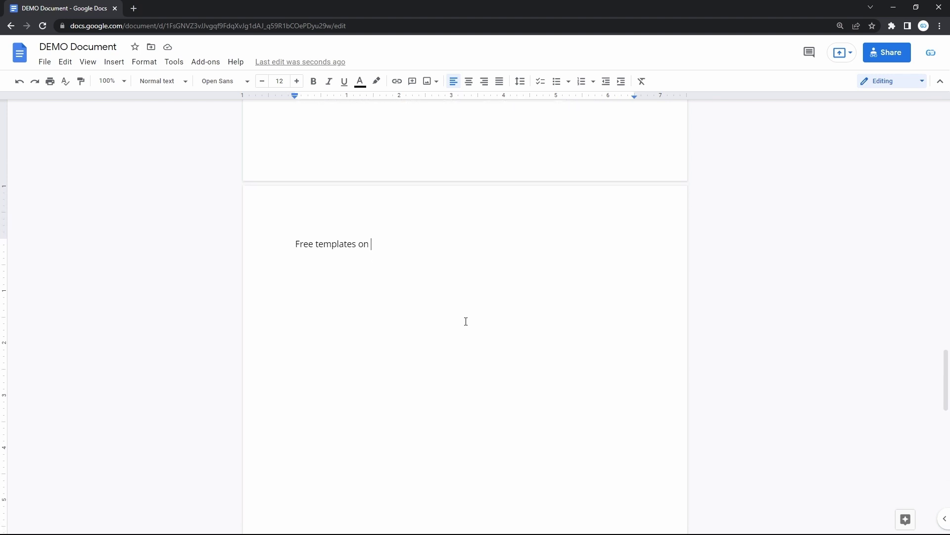
scroll(465, 321, down, 2)
scroll(465, 322, down, 5)
scroll(465, 321, down, 4)
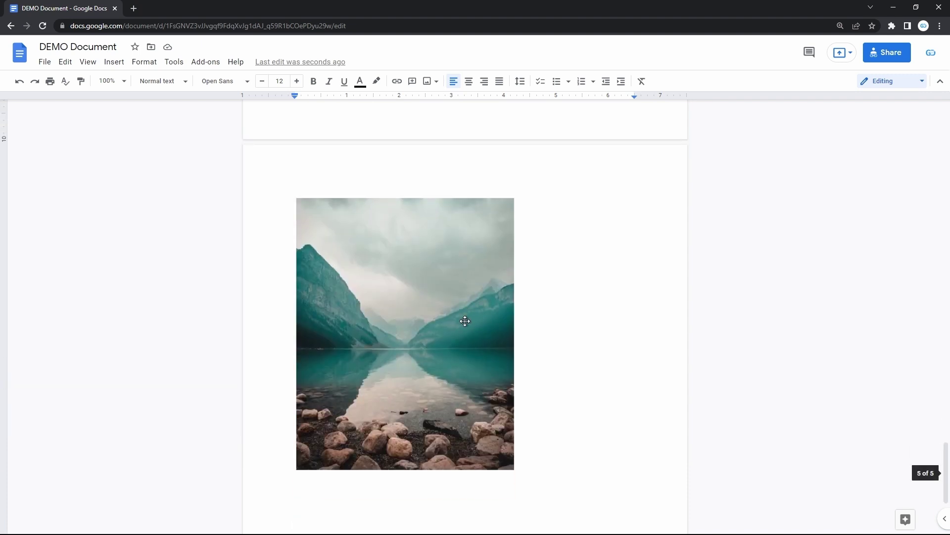
click(473, 300)
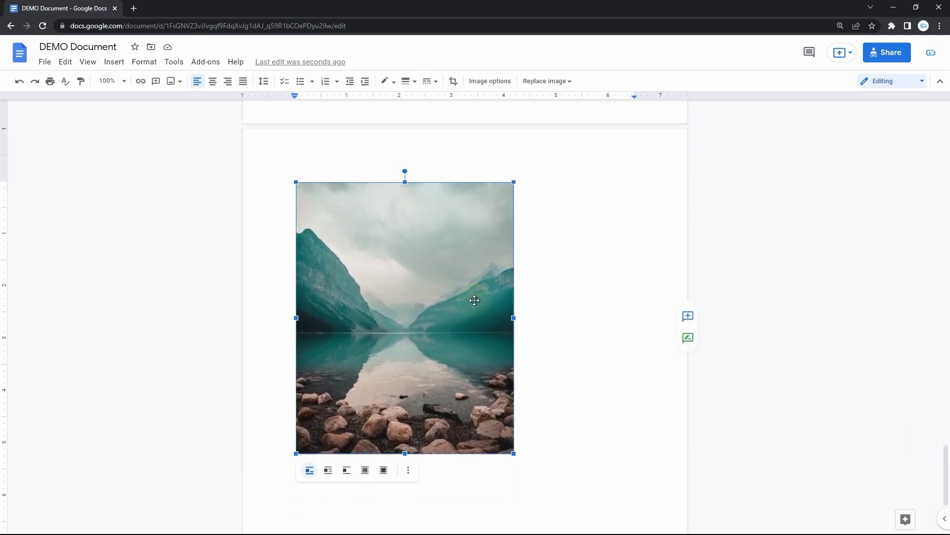
key(Delete)
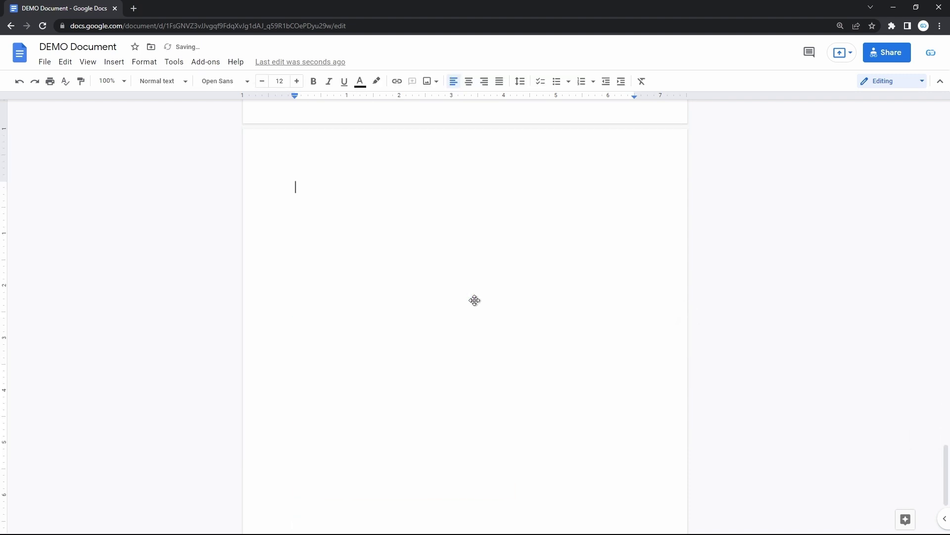
click(65, 61)
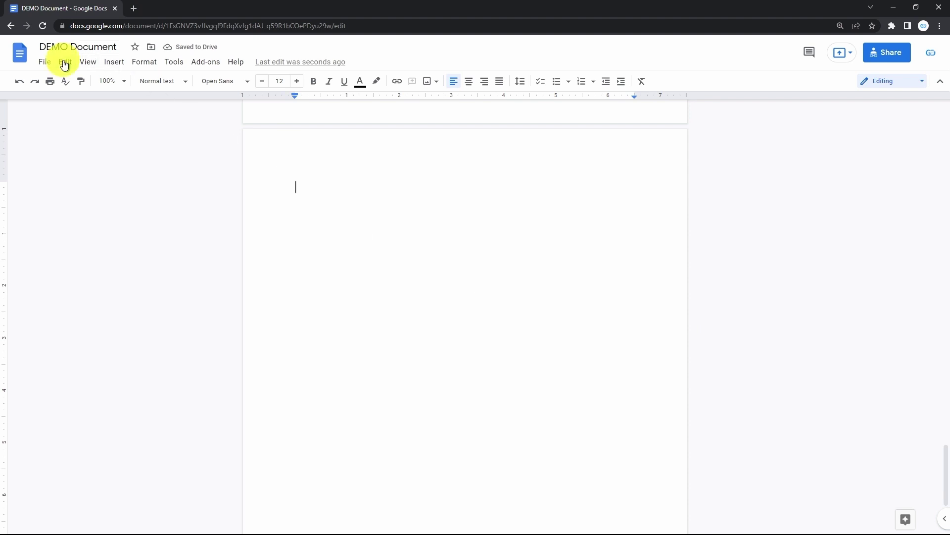
click(80, 81)
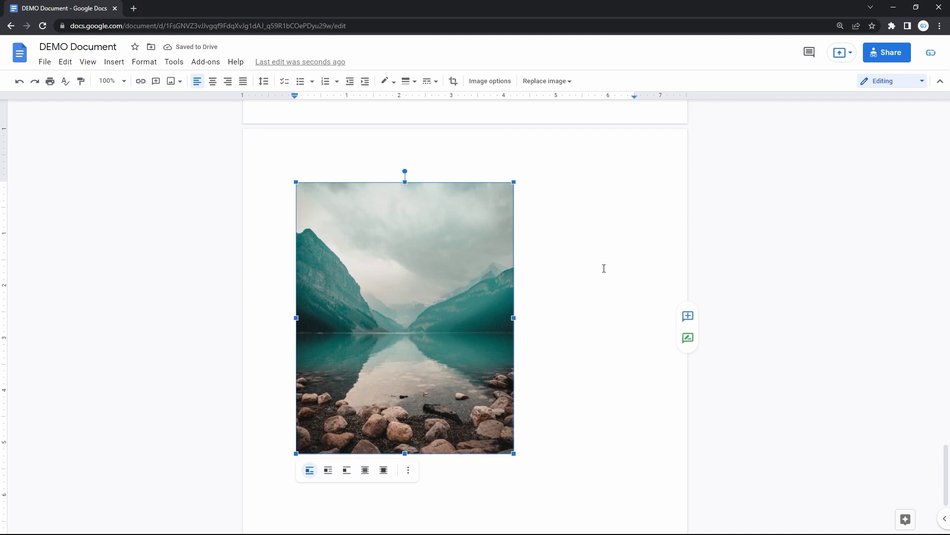
scroll(604, 268, up, 2)
scroll(604, 268, up, 4)
scroll(604, 268, up, 3)
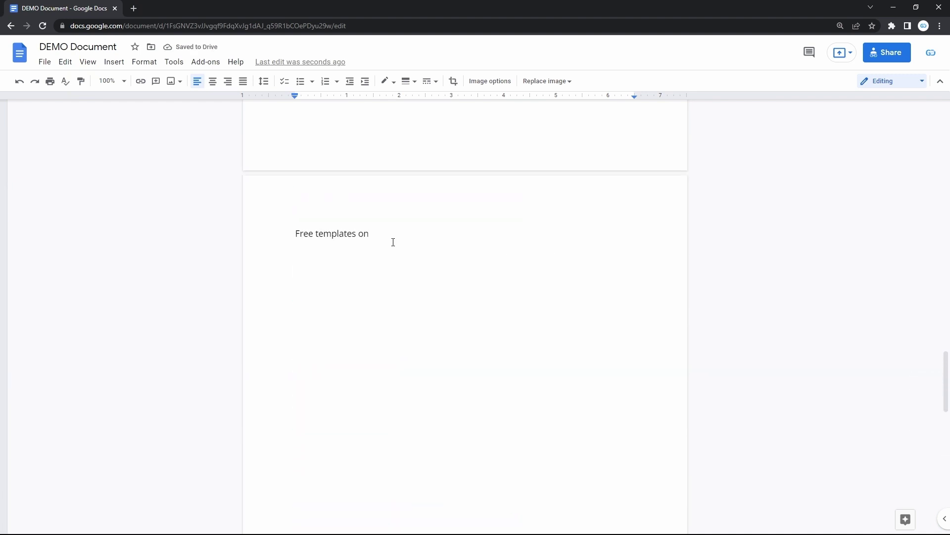
Make the 'Free templates on' line bold and centre-aligned
drag(371, 233, 297, 236)
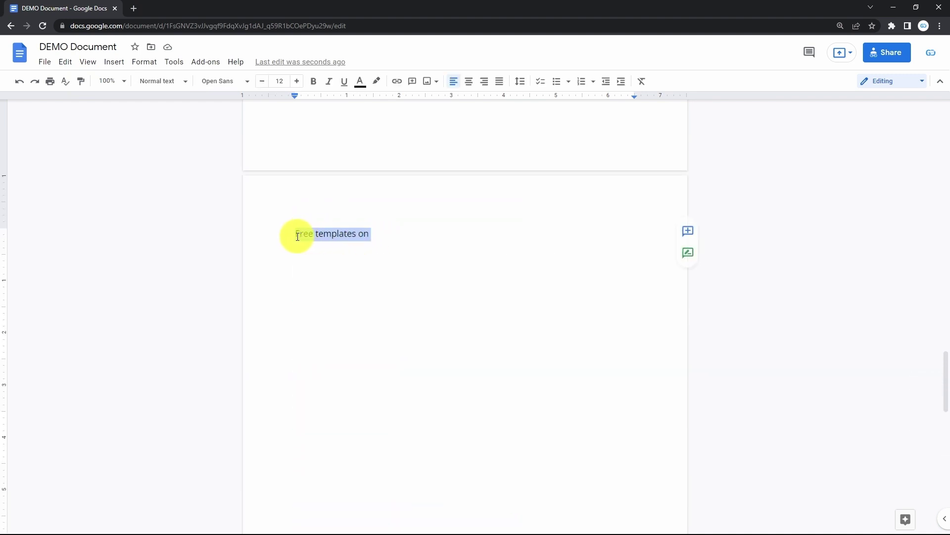
click(314, 82)
click(469, 84)
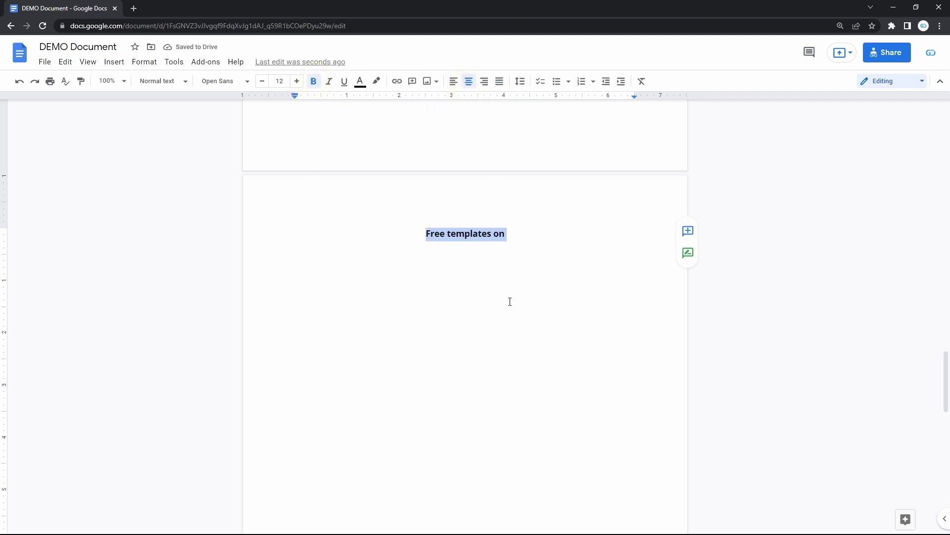
Undo the centring and bold, then reapply both with keyboard shortcuts
key(ctrl+shift+l)
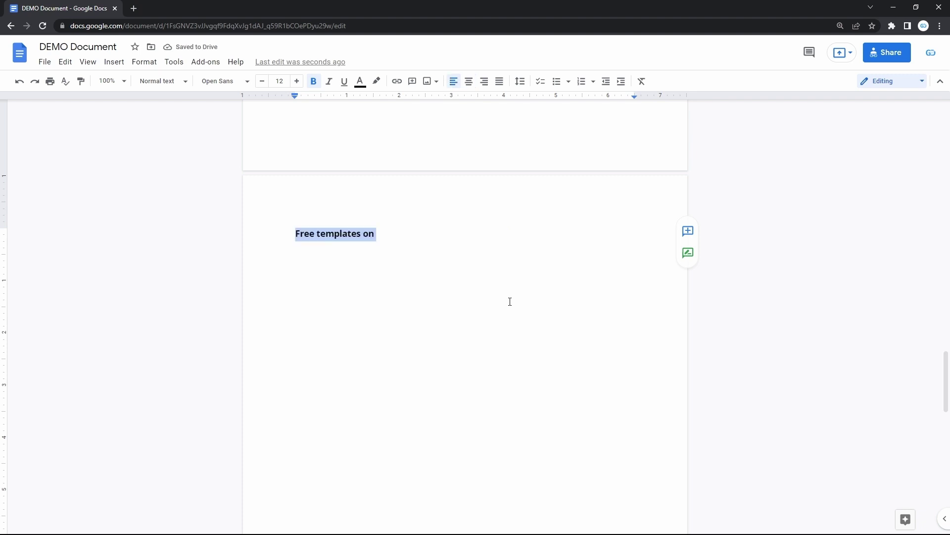
key(ctrl+b)
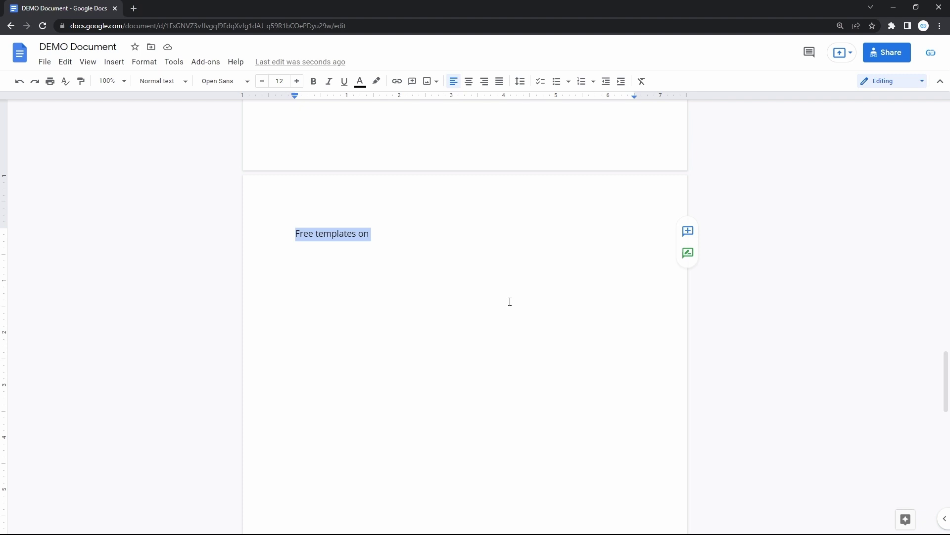
key(ctrl+b)
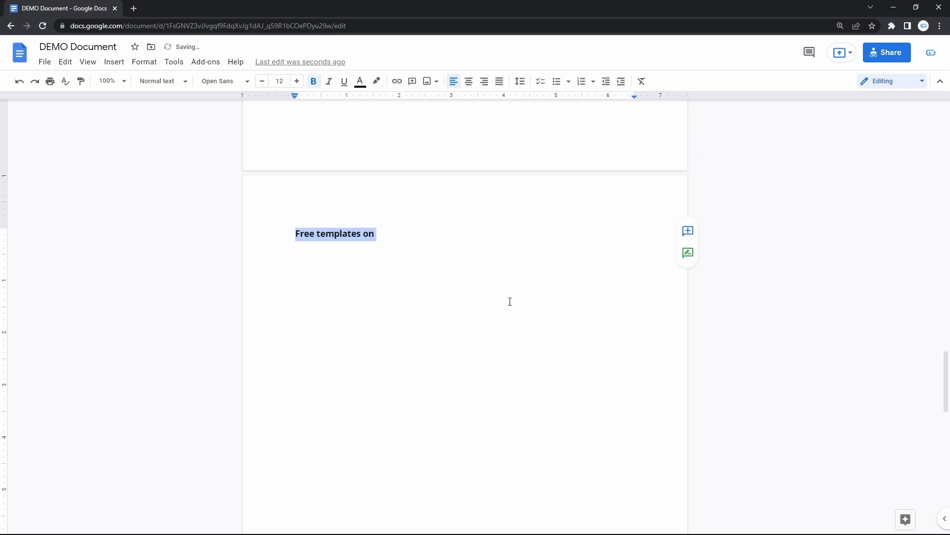
key(ctrl+b)
key(ctrl+b)
key(ctrl+shift+e)
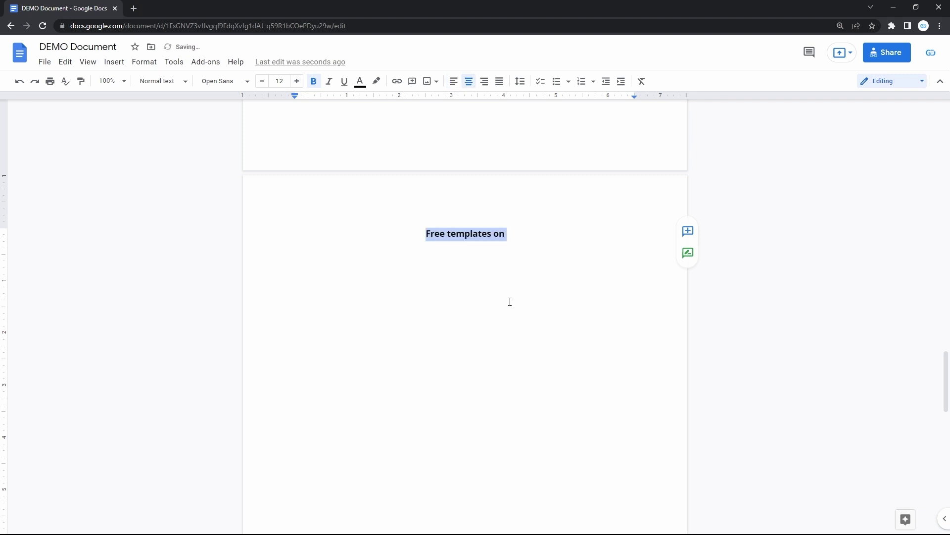